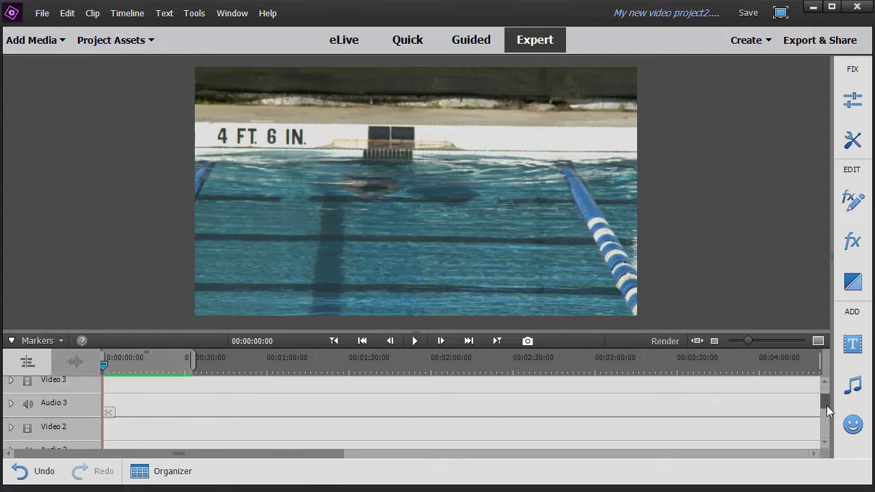
Open the title templates and widen the Titles panel
mouse_move(826, 405)
left_mouse_down()
mouse_move(828, 424)
mouse_move(827, 413)
left_mouse_up()
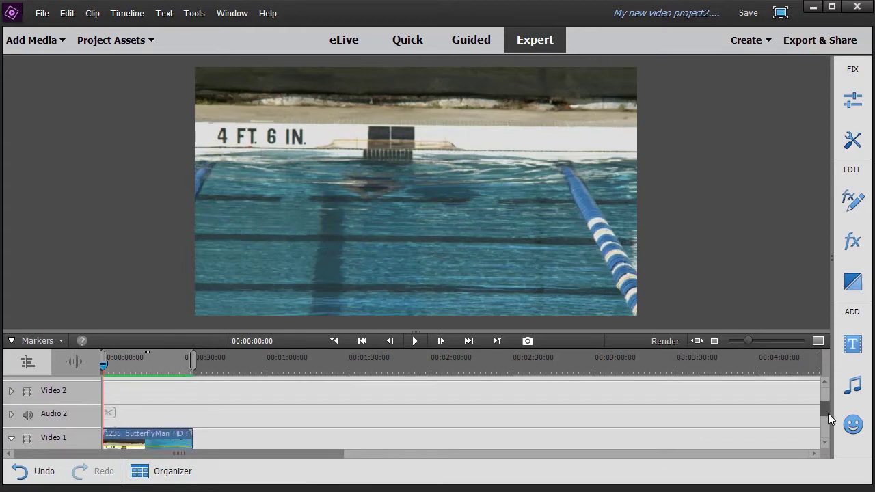
left_click(853, 345)
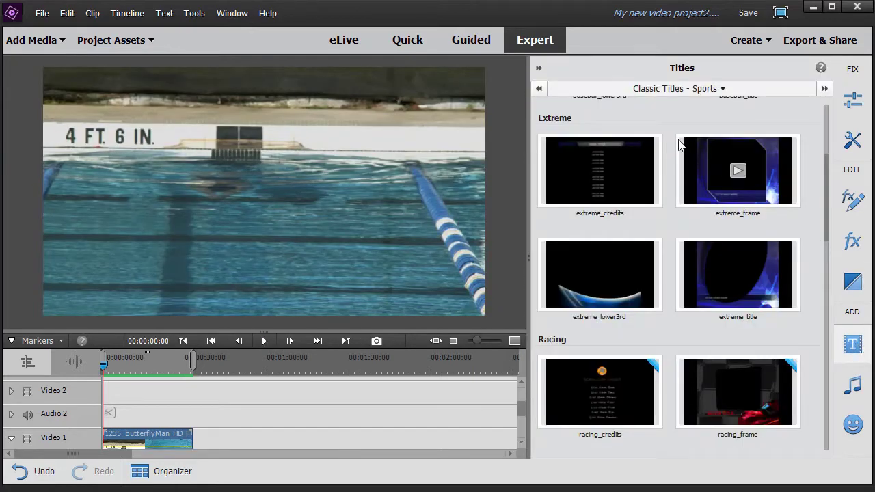
left_click_drag(529, 255, 254, 275)
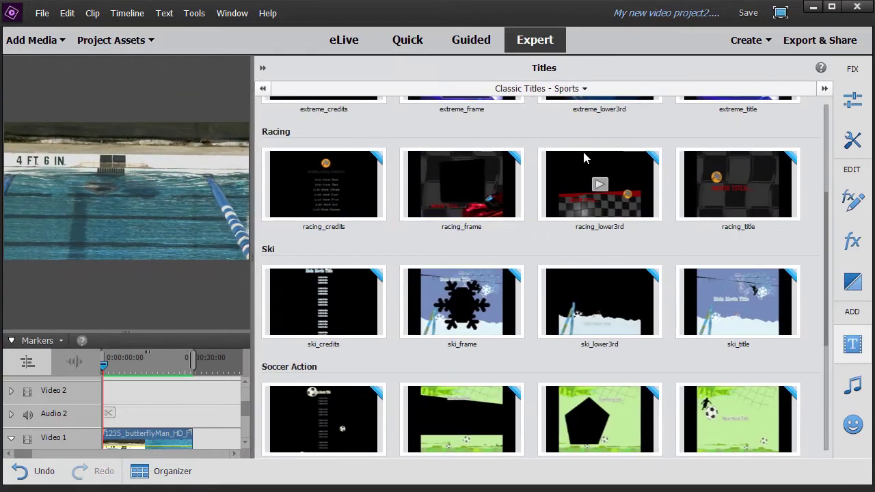
Switch the title category to Classic Titles - General
left_click(547, 93)
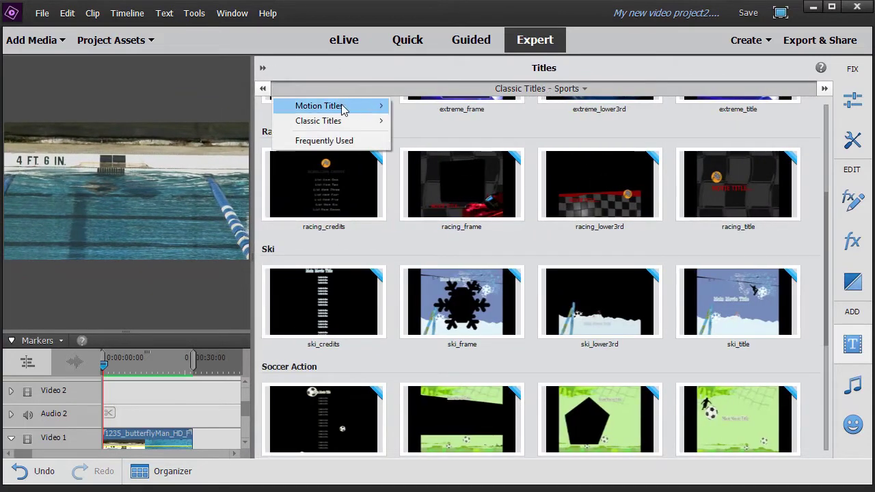
mouse_move(343, 109)
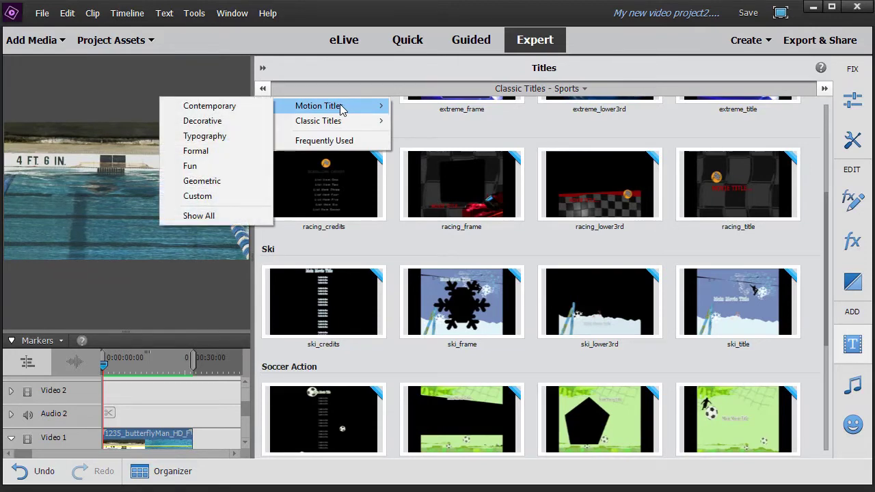
mouse_move(336, 126)
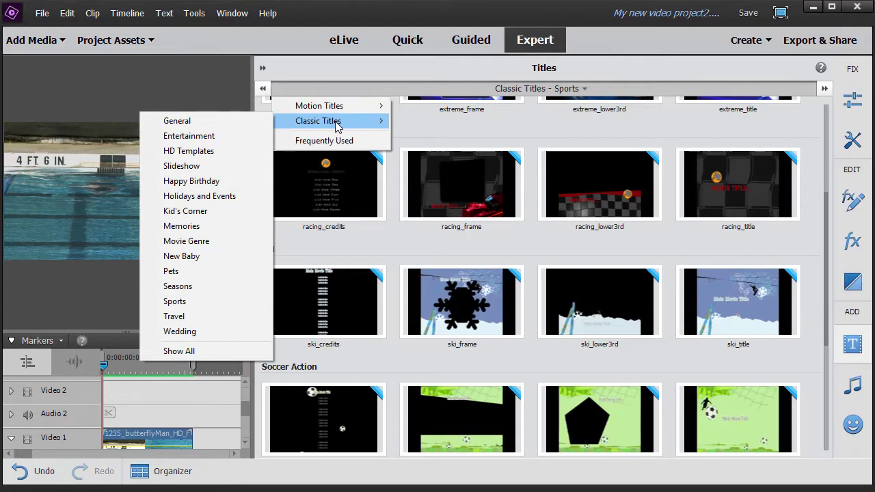
left_click(207, 121)
Scroll through the General classic title thumbnails, then advance to the Entertainment category
left_click_drag(828, 164, 827, 110)
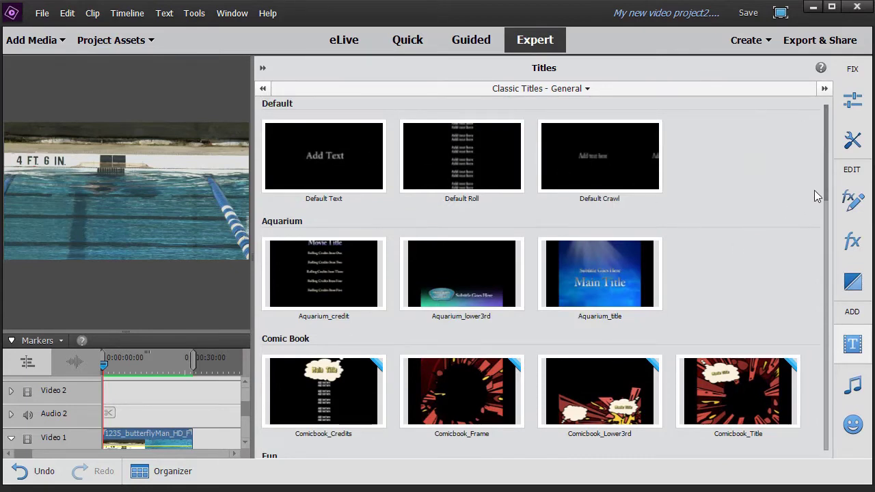
left_click_drag(828, 197, 827, 254)
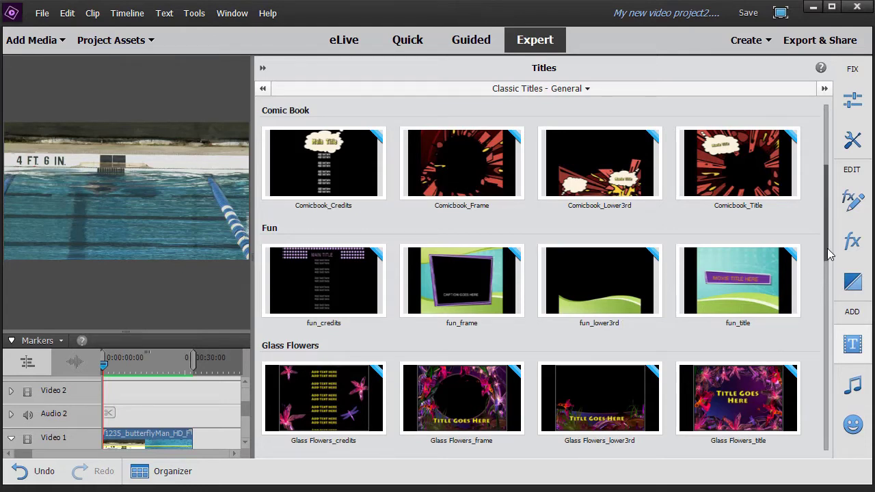
mouse_move(829, 254)
left_mouse_down()
mouse_move(823, 298)
mouse_move(822, 240)
left_mouse_up()
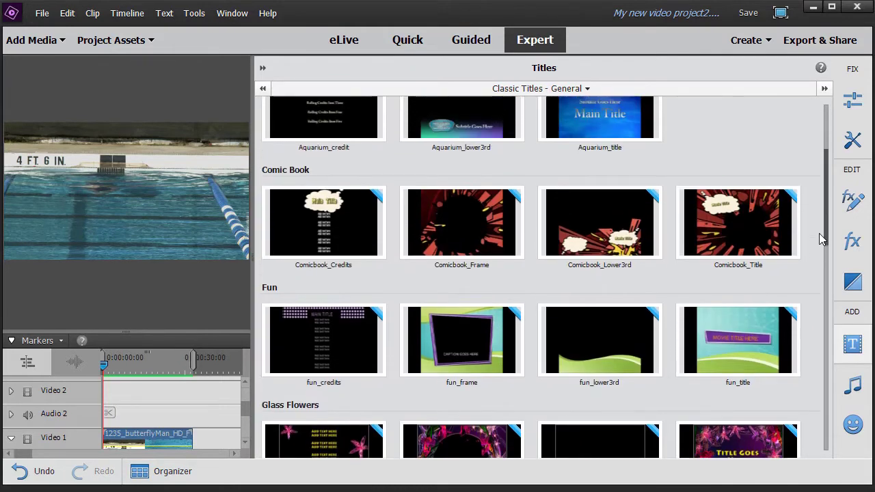
scroll(819, 239, "down", 1)
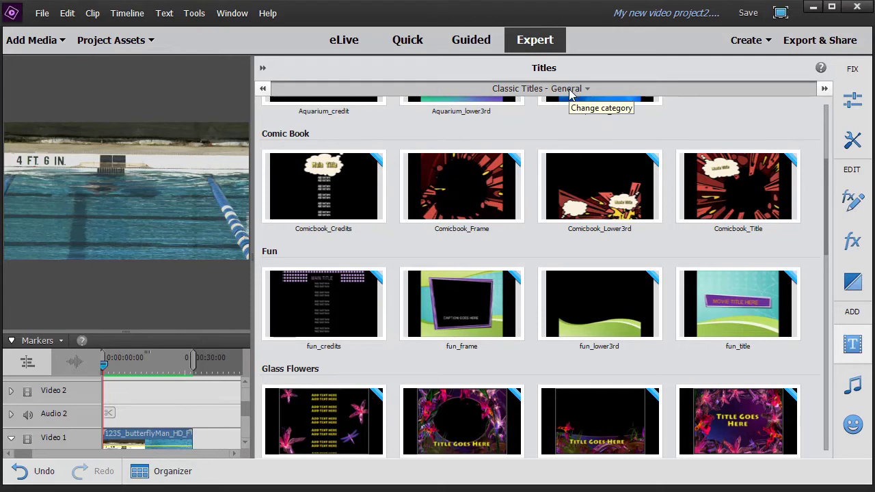
left_click(825, 90)
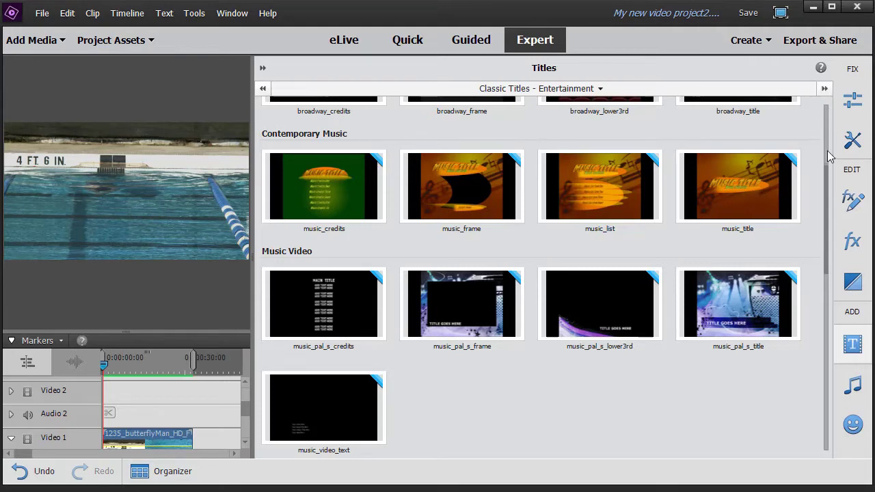
Step through HD Templates, Slideshow, Happy Birthday, Holidays and Events, and Kid's Corner categories
left_click(824, 89)
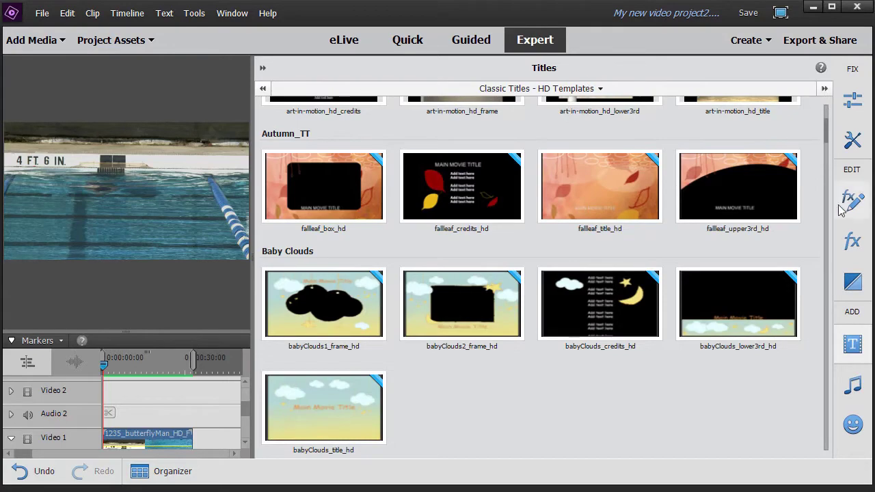
left_click_drag(826, 130, 816, 240)
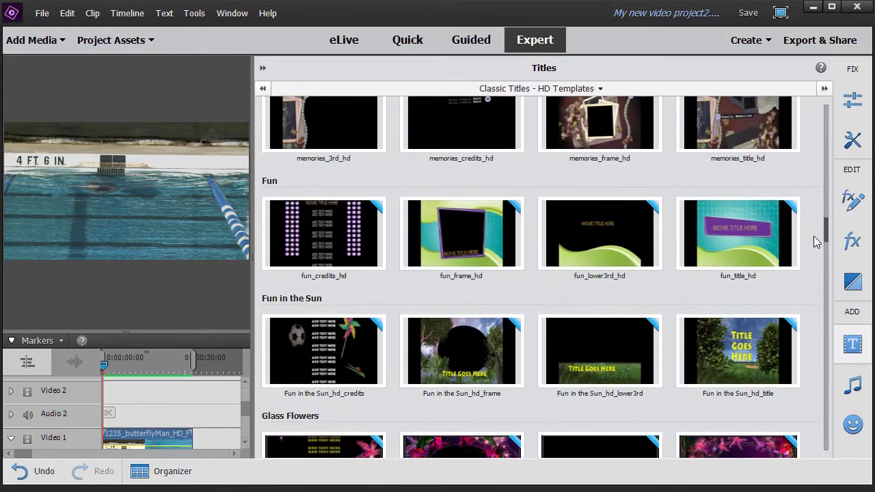
scroll(819, 205, "up", 1)
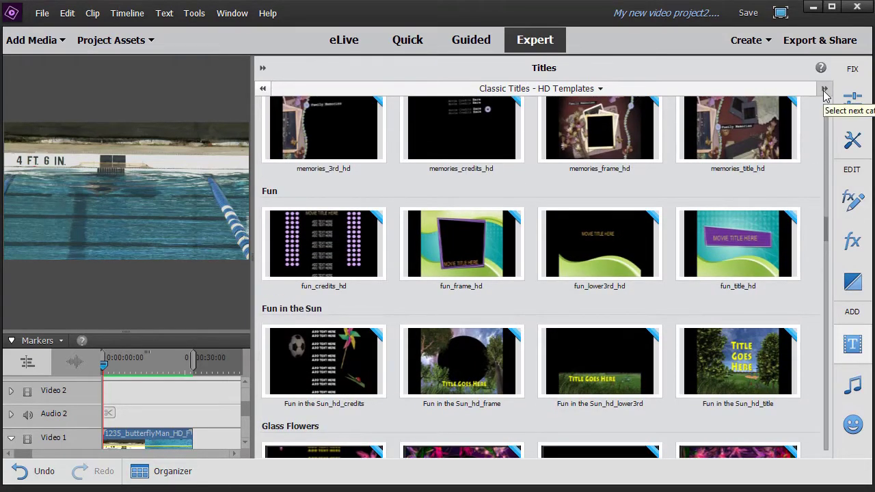
left_click(824, 89)
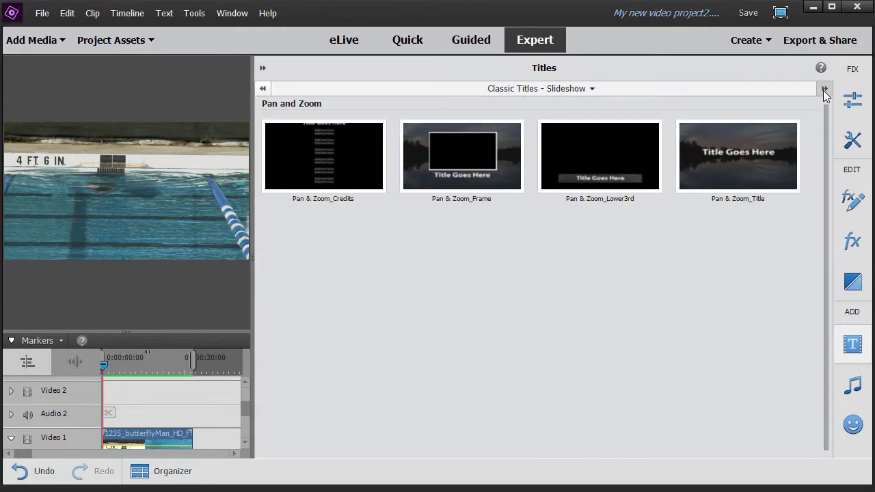
left_click(825, 88)
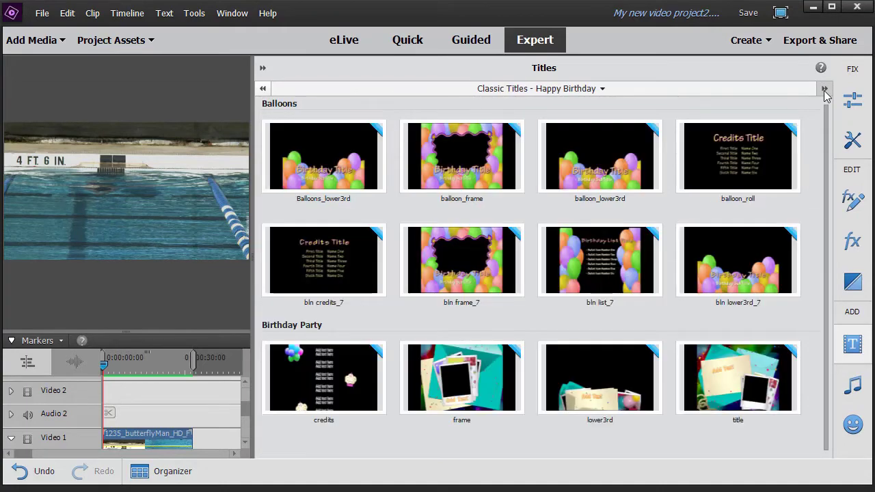
left_click(824, 89)
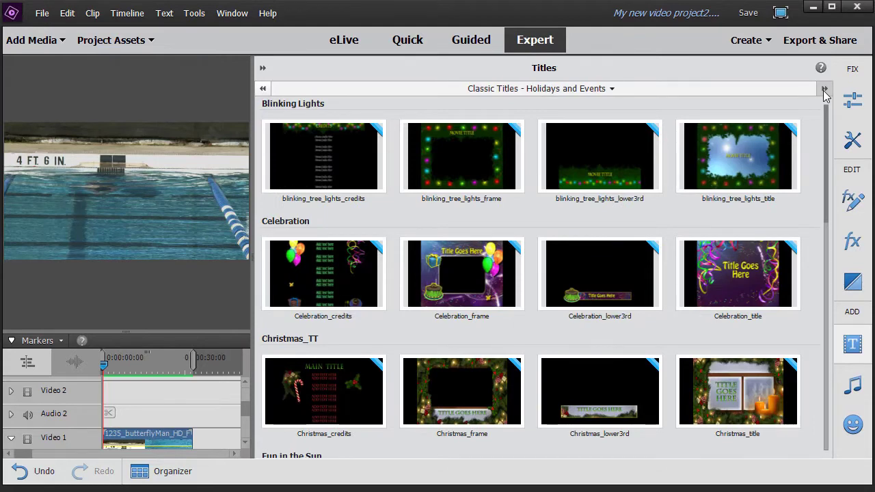
left_click(824, 89)
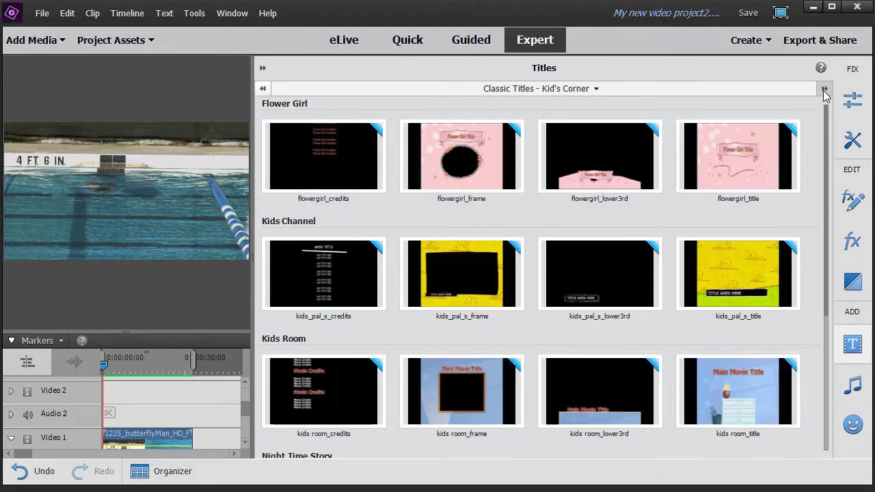
Continue through Memories to Wedding, ending on Classic Titles - Show All
left_click(824, 89)
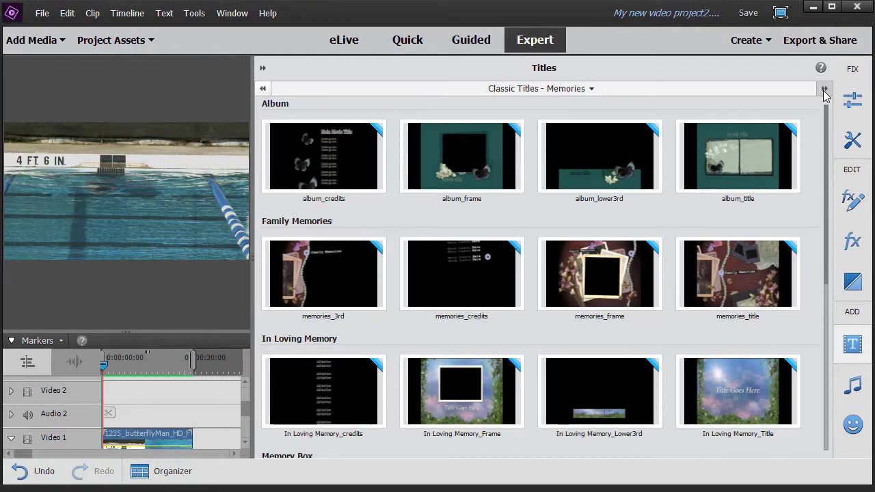
left_click(825, 89)
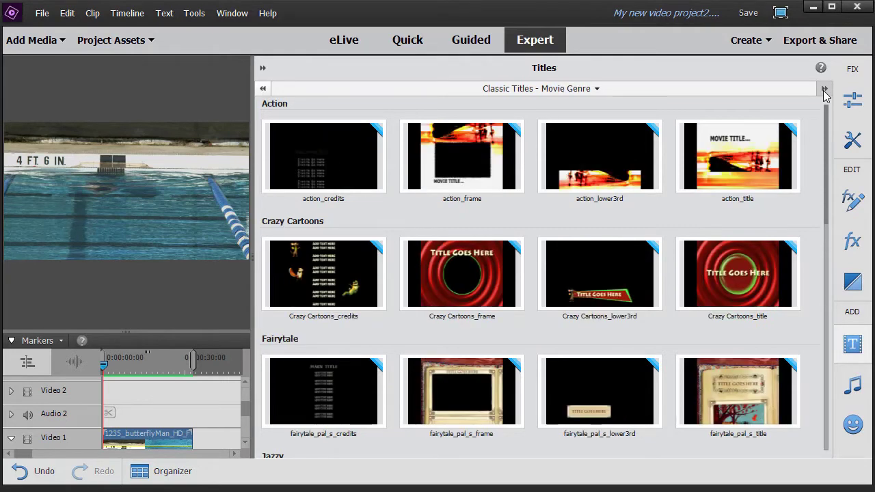
left_click(825, 89)
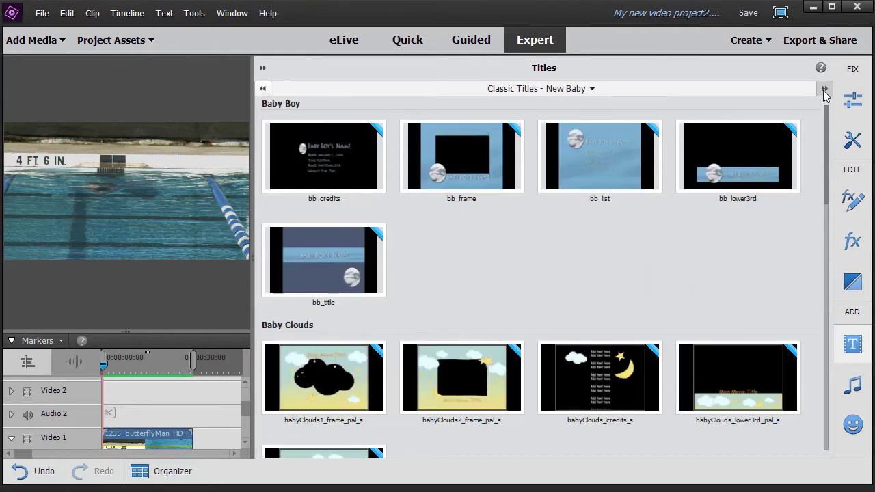
left_click(824, 89)
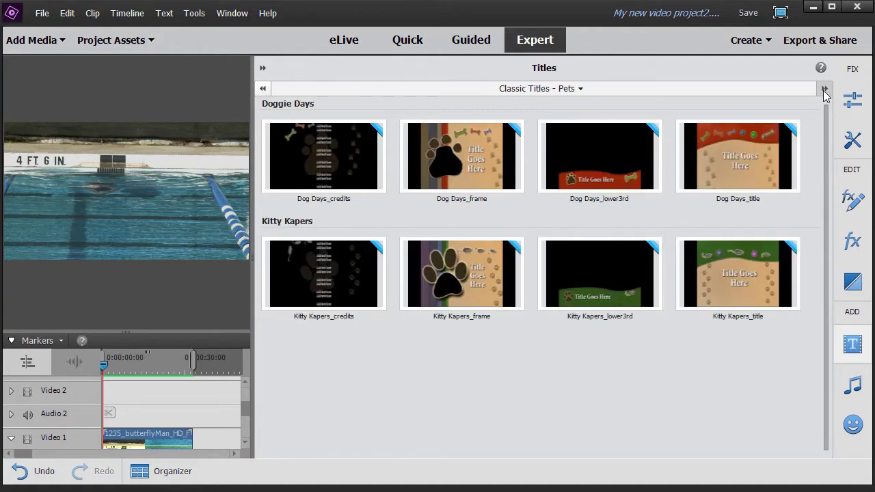
left_click(824, 89)
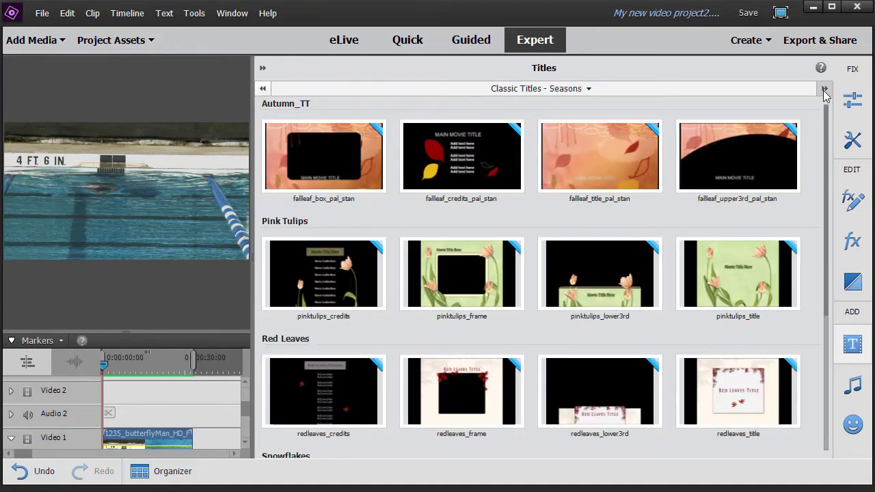
left_click(824, 89)
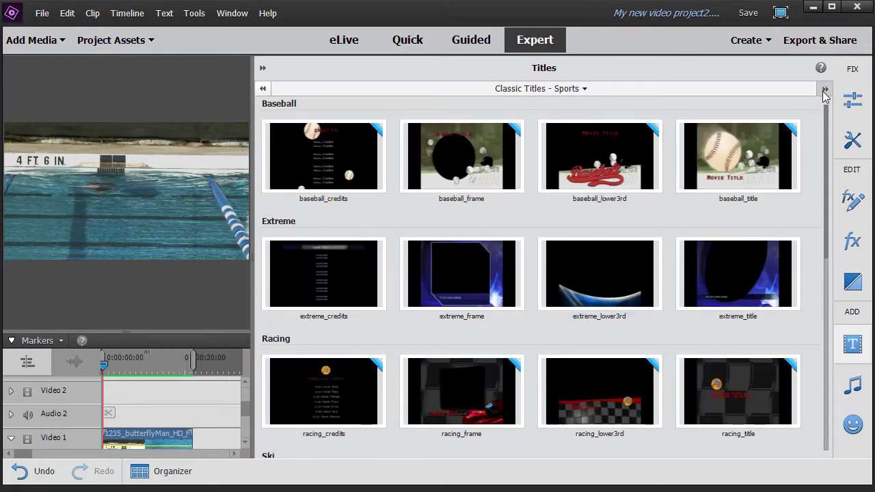
left_click(824, 88)
left_click(824, 89)
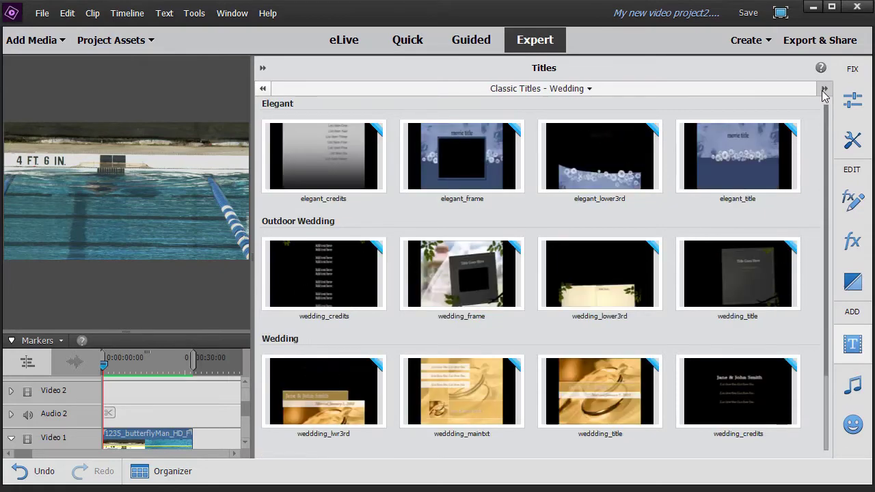
left_click(824, 91)
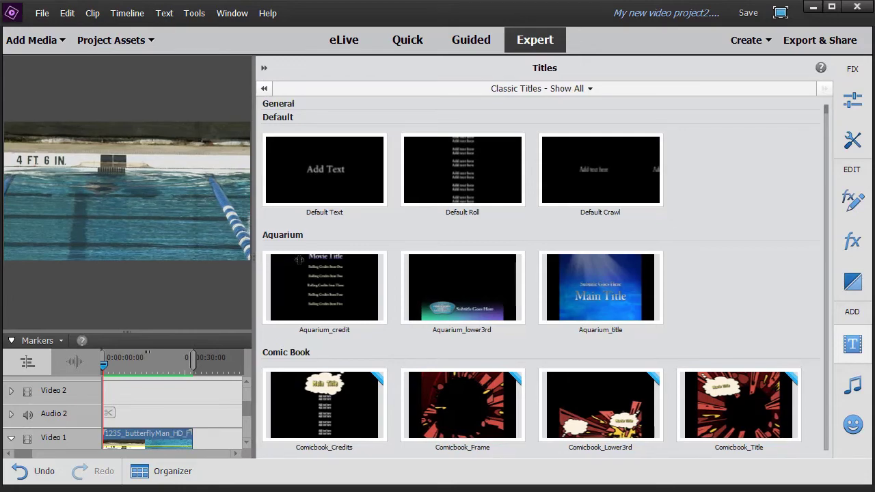
Enlarge the video preview and scroll the Titles panel down to the Picture Cube templates
left_click_drag(253, 257, 525, 274)
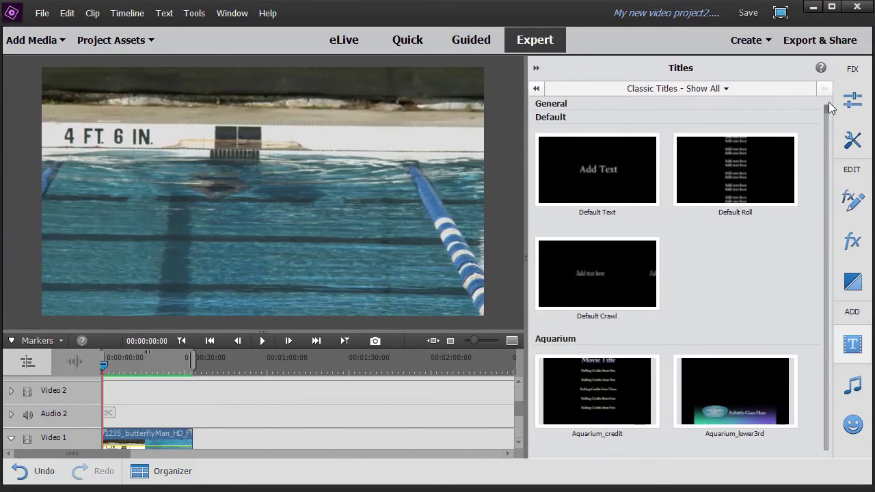
left_click_drag(827, 106, 825, 124)
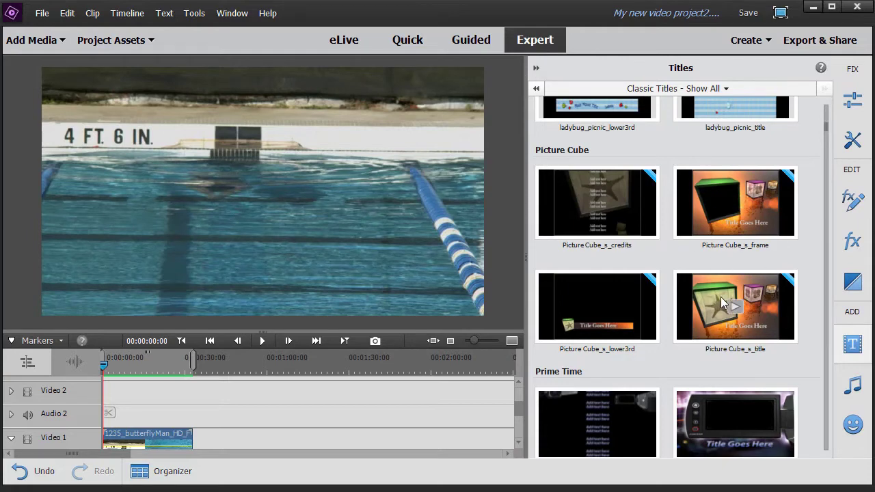
mouse_move(646, 189)
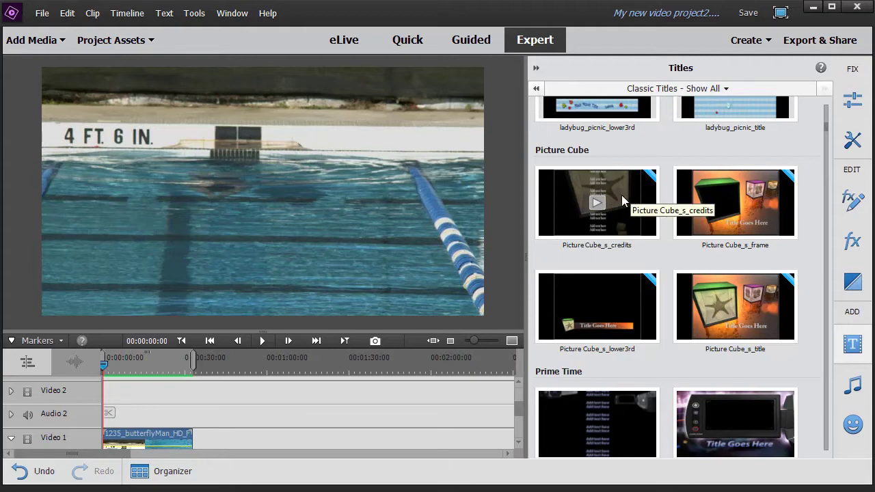
Download Picture Cube_s_credits, then place Picture Cube_s_title at the start of Video 2
right_click(621, 195)
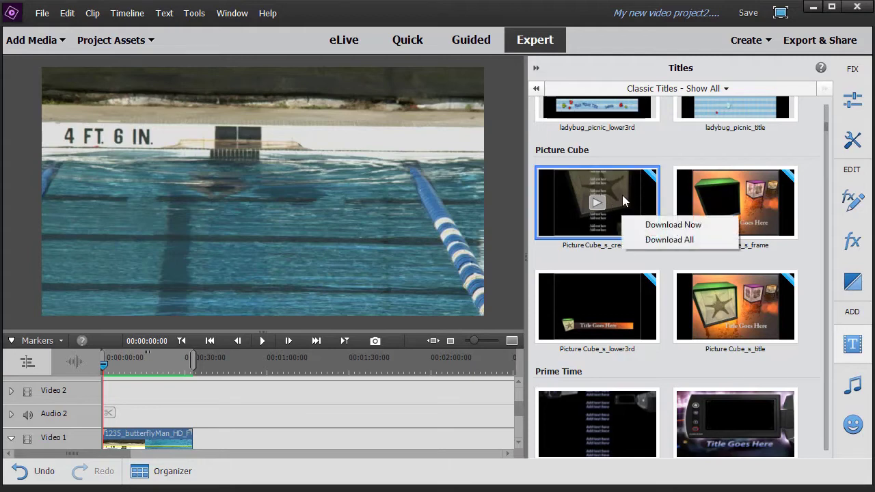
left_click(680, 227)
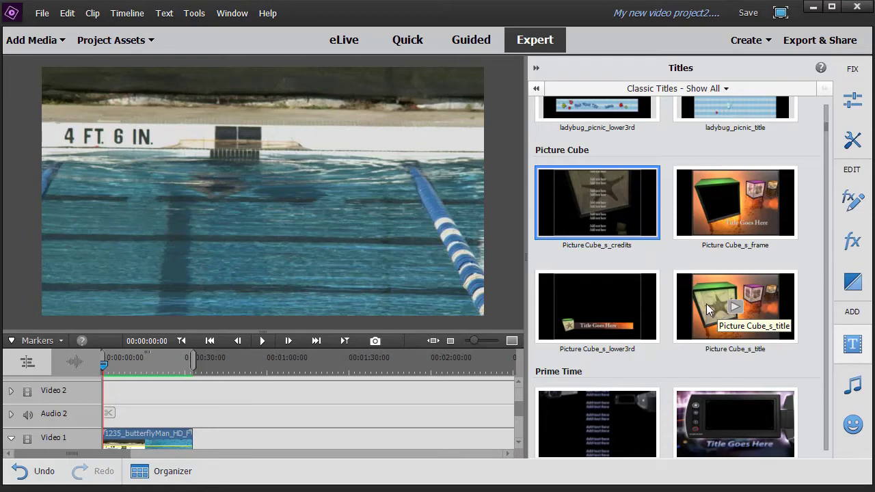
left_click_drag(706, 303, 109, 403)
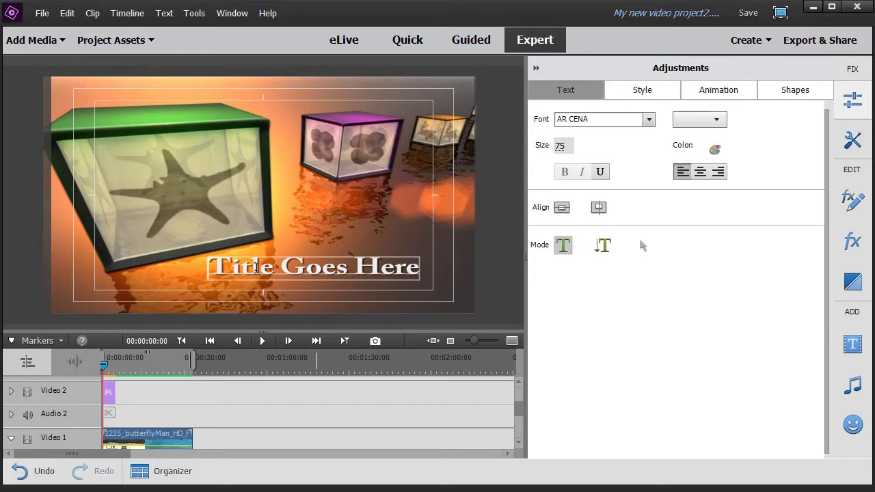
Start editing the title's 'Title Goes Here' text in the monitor
left_click(255, 267)
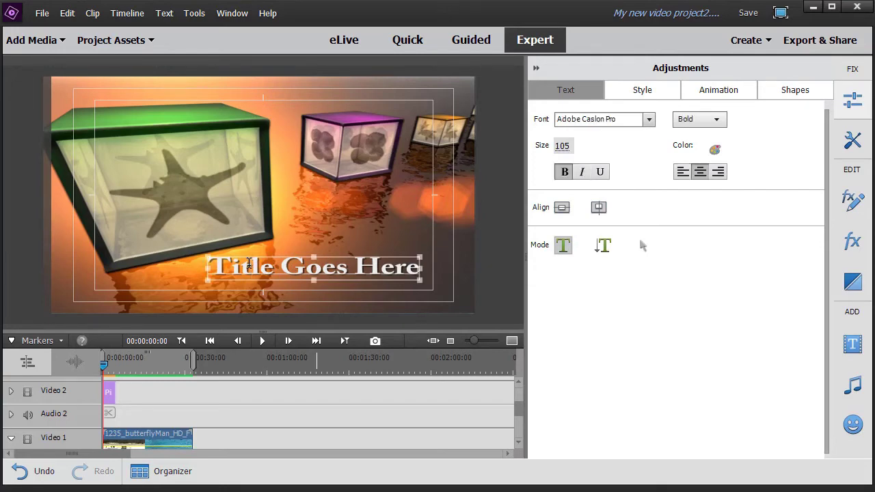
Replace the placeholder title text with 'Box Movie'
key("ctrl+a")
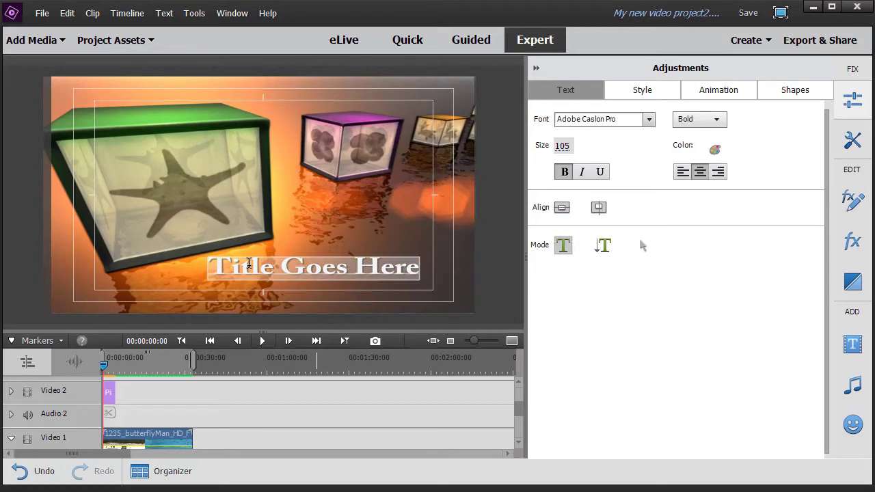
type("Box")
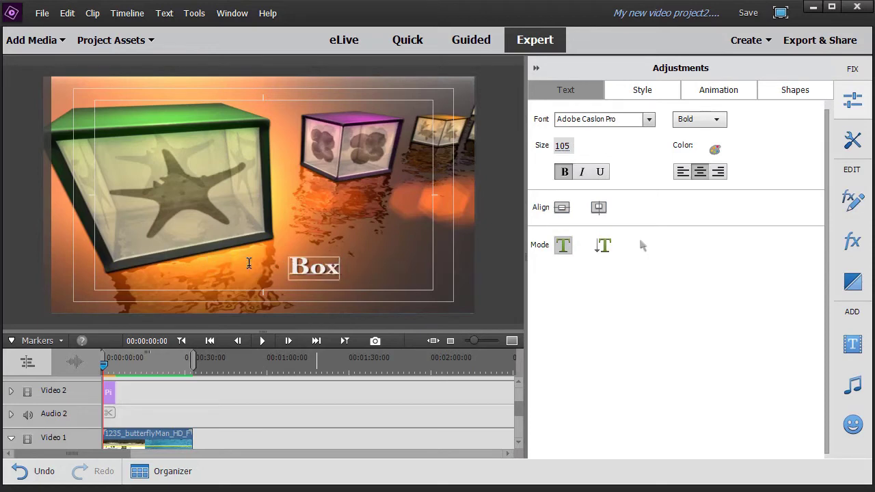
type(" Movie")
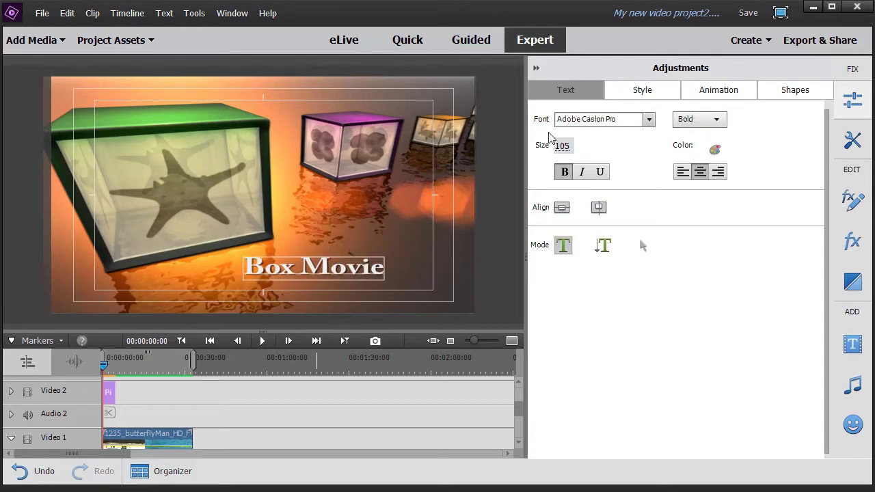
left_click(315, 276)
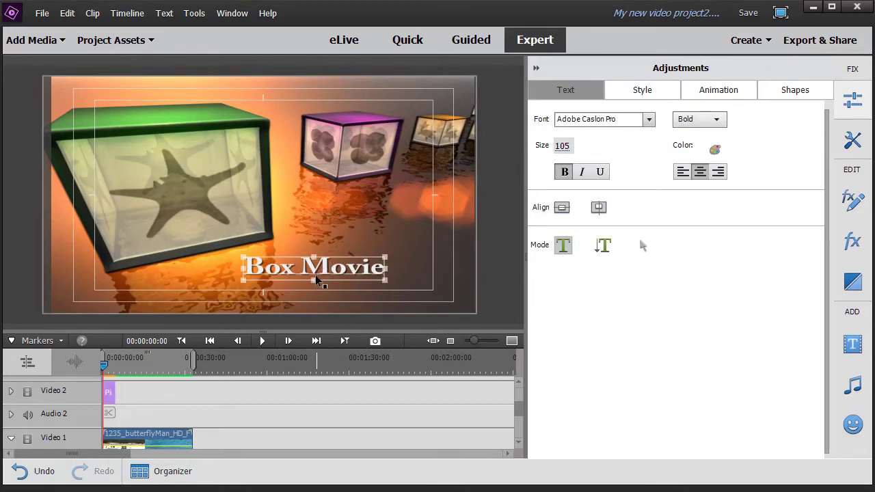
double_click(315, 275)
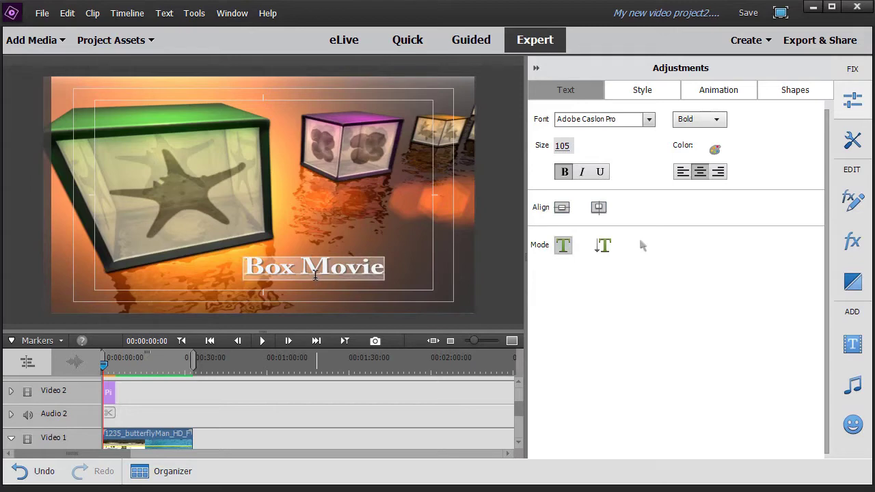
Set the Box Movie text to the AR CENA font at size 168
left_click(649, 121)
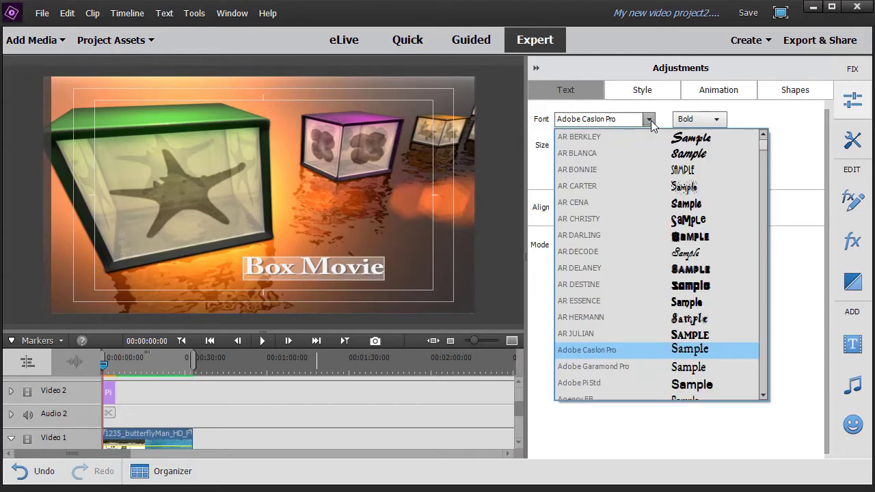
left_click(573, 202)
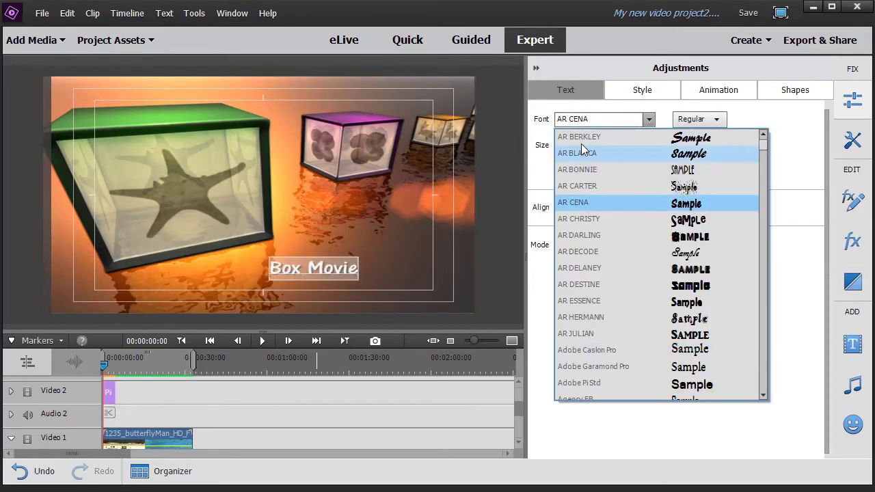
left_click(665, 117)
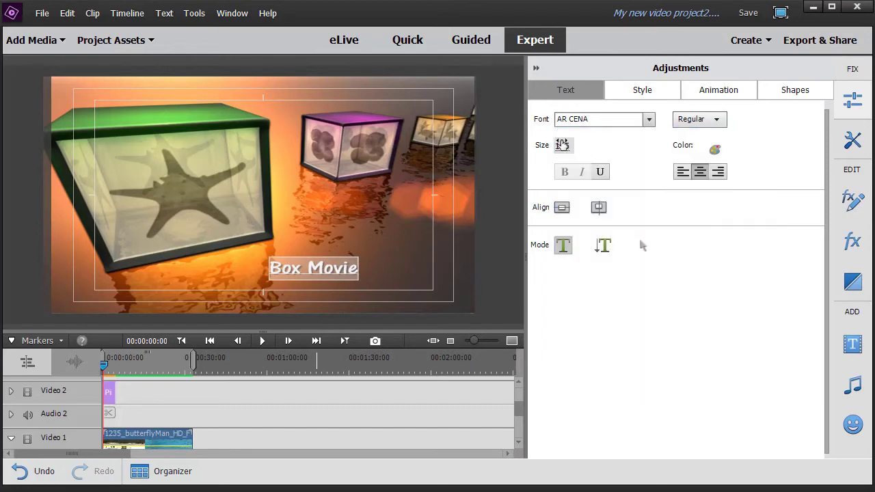
left_click_drag(562, 145, 596, 145)
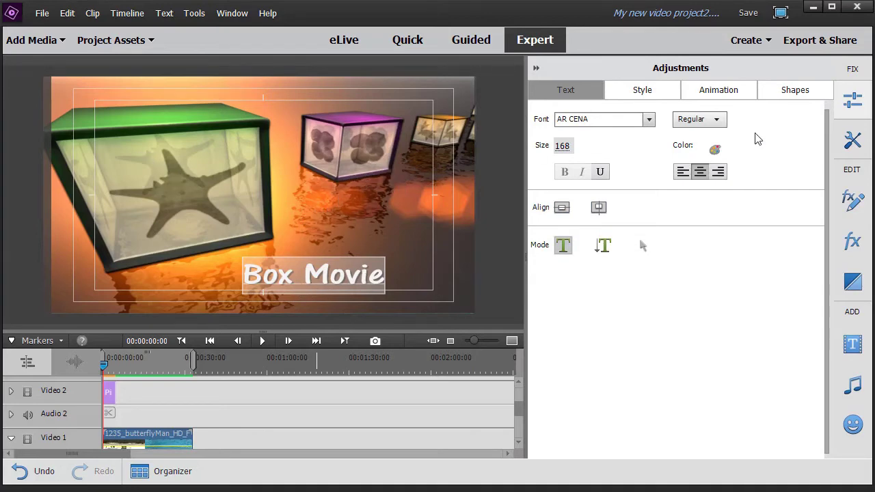
left_click(852, 344)
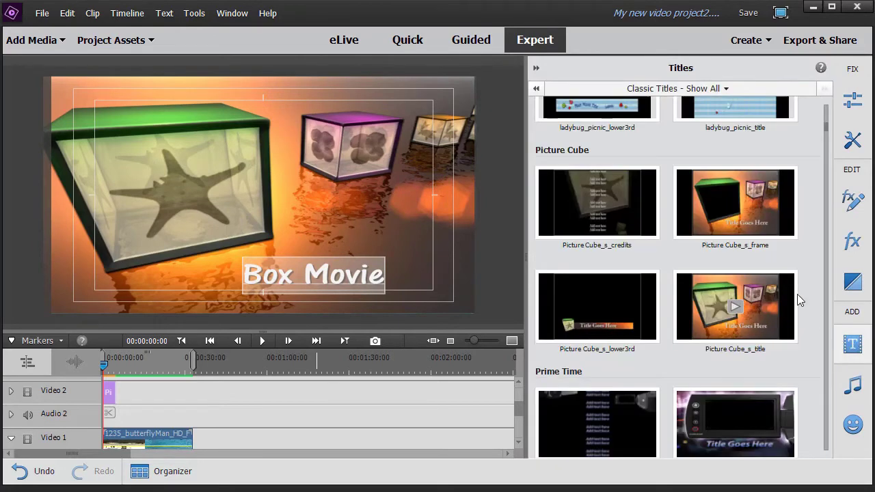
Add Picture Cube_s_frame to Video 2 right after the Box Movie title
left_click(717, 227)
left_click_drag(717, 226, 125, 403)
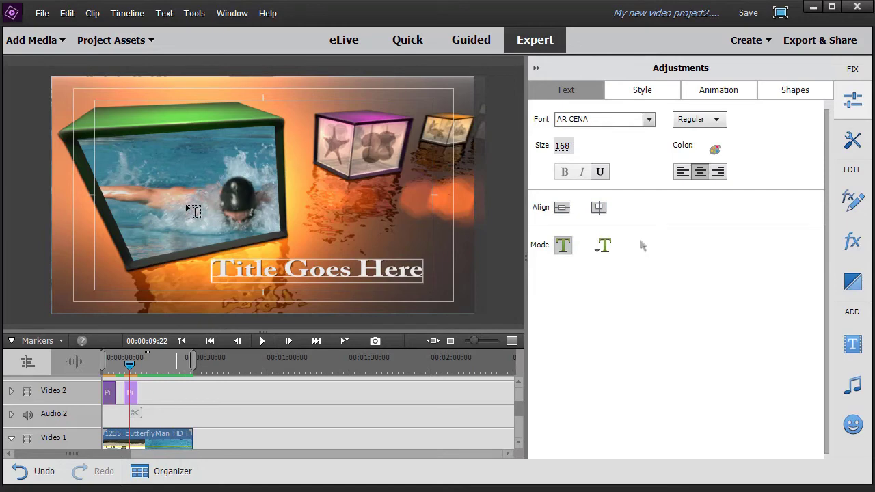
left_click(851, 345)
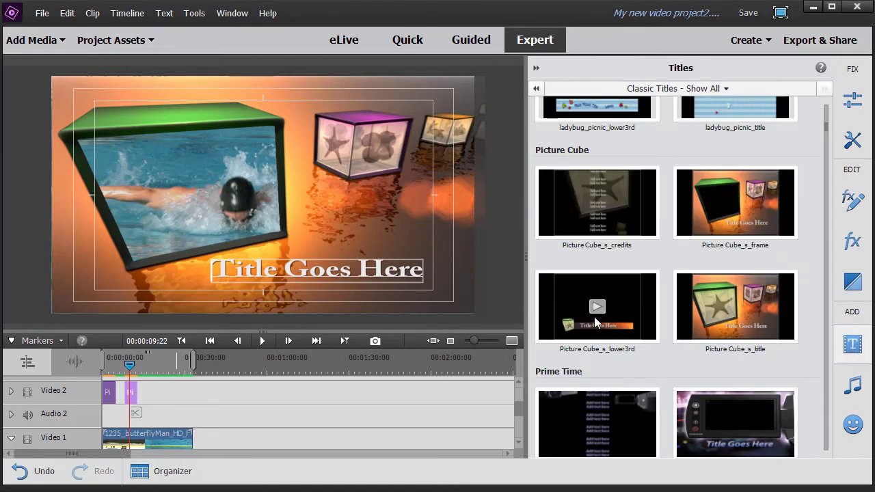
Add Picture Cube_s_lower3rd to Video 2 and change its text to 'Director of Swimming'
left_click_drag(595, 323, 149, 410)
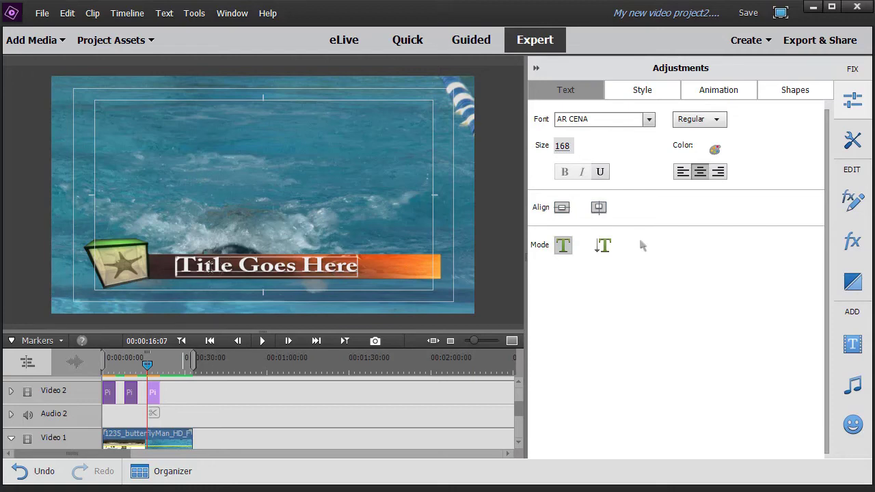
left_click_drag(185, 265, 387, 294)
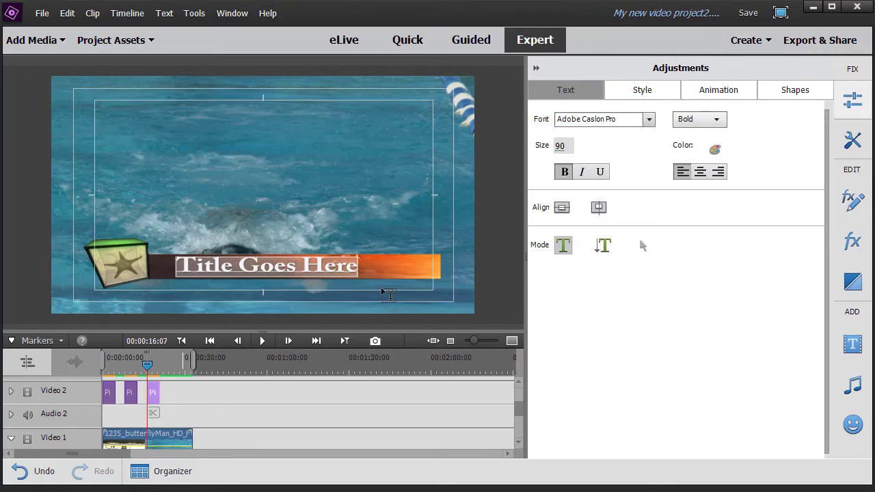
type("Dir")
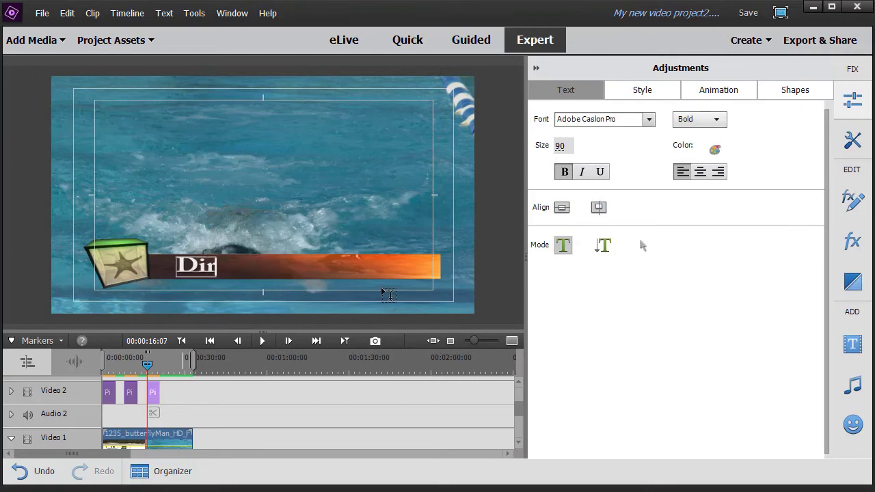
type("ector of")
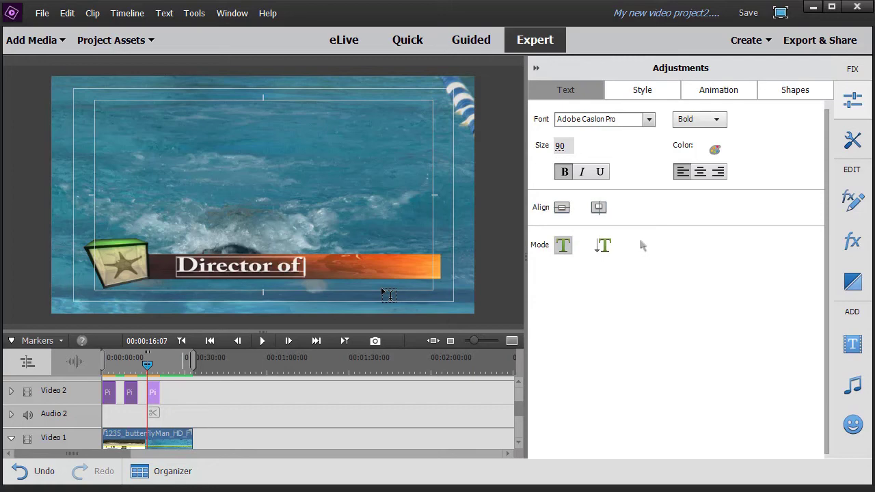
type(" Swimm")
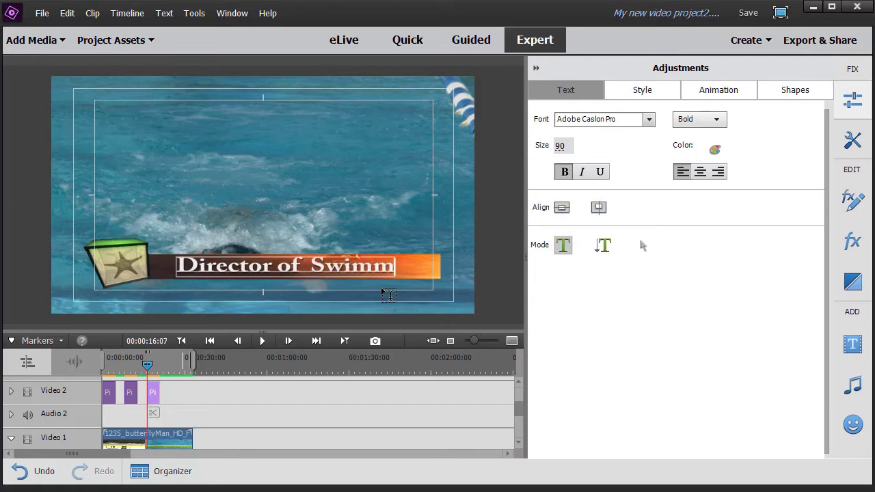
type("ing")
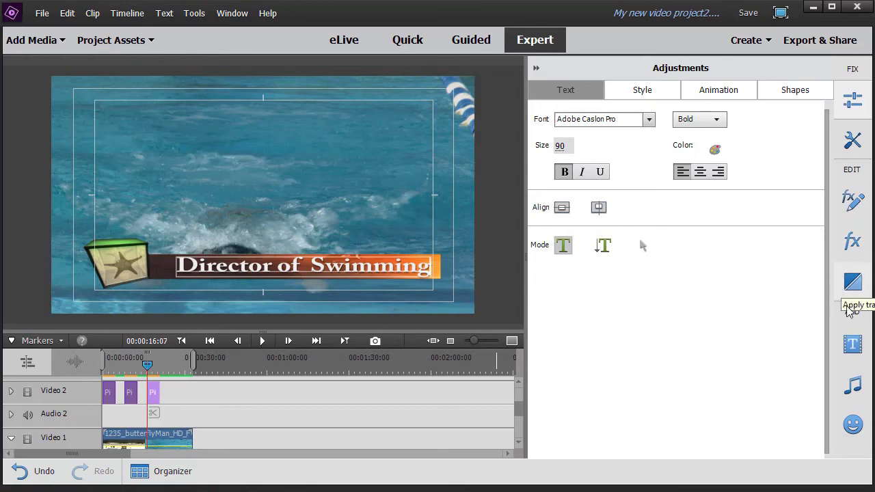
Place Picture Cube_s_credits on Video 2 after the lower third, then widen the titles browser
left_click(852, 343)
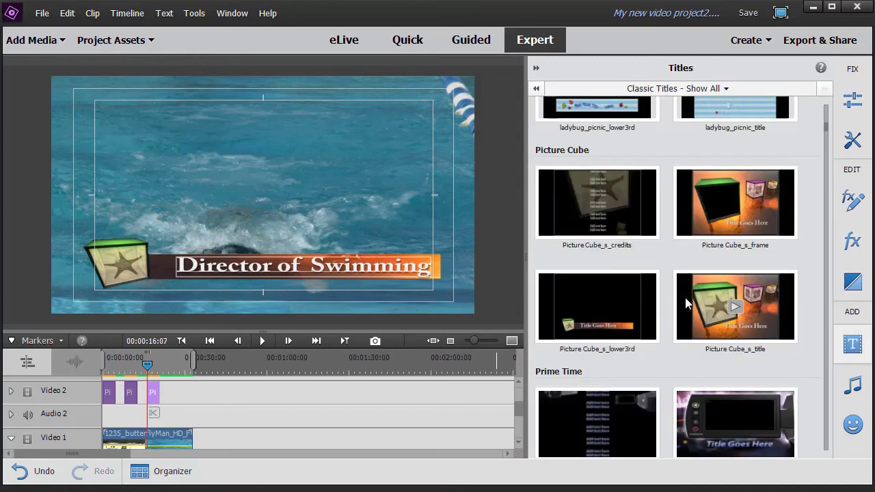
left_click_drag(582, 195, 185, 395)
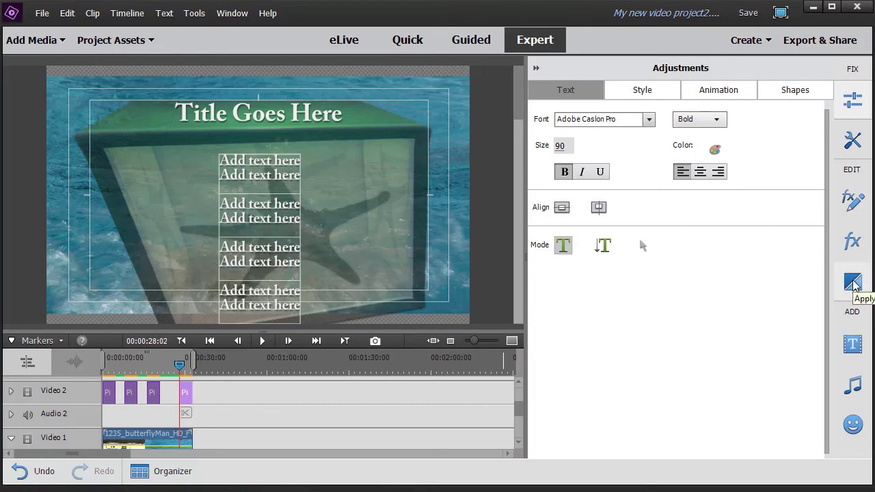
left_click(853, 344)
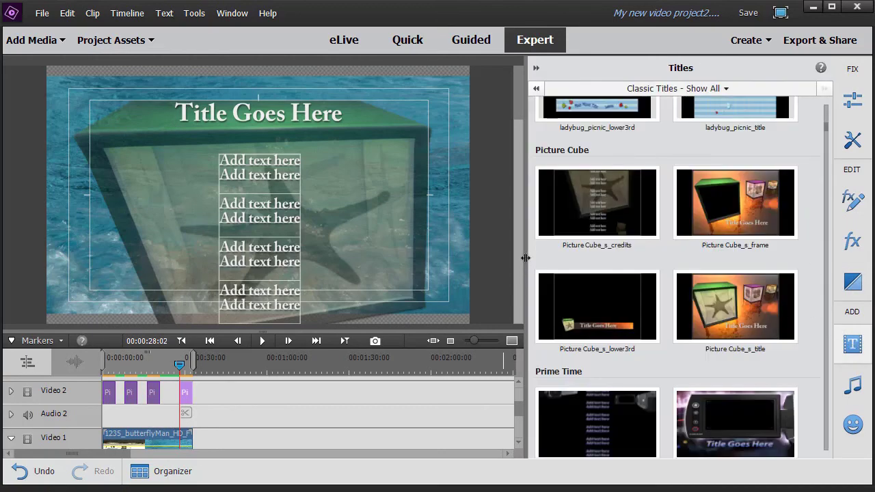
left_click_drag(525, 257, 277, 267)
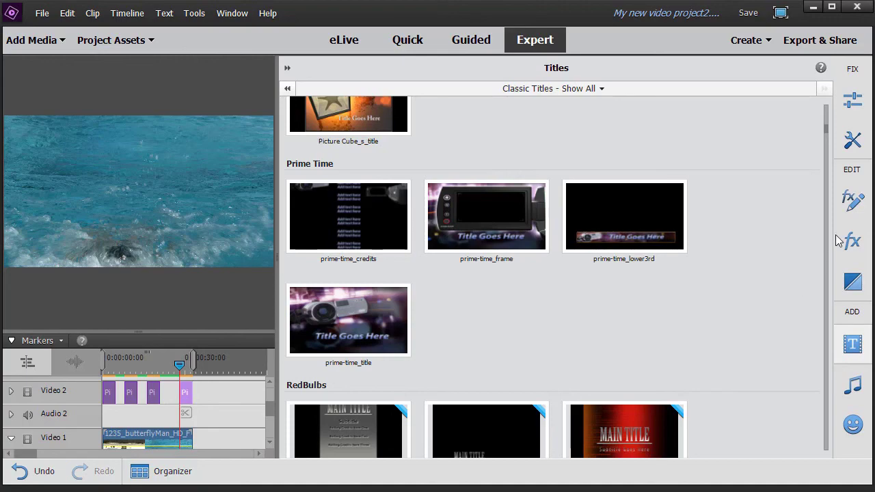
Scroll the Titles list down to the Broadway and Contemporary Music categories
mouse_move(827, 132)
left_mouse_down()
mouse_move(827, 147)
mouse_move(828, 128)
left_mouse_up()
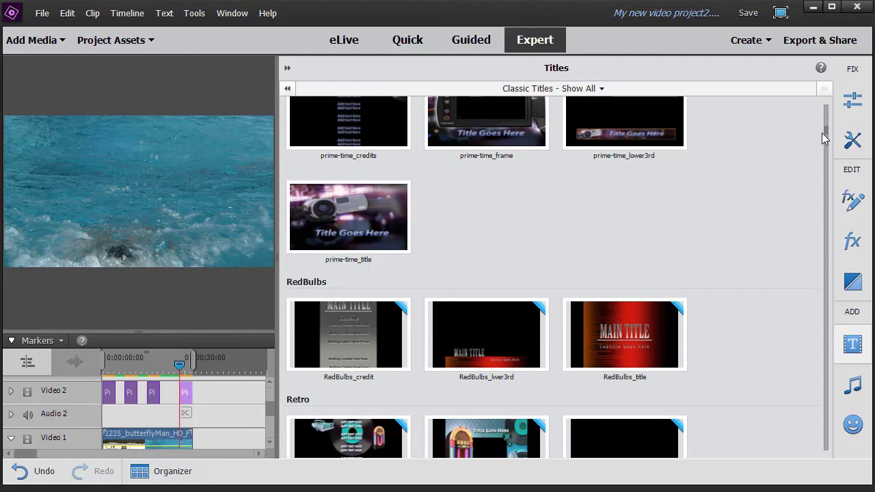
left_click_drag(828, 135, 828, 139)
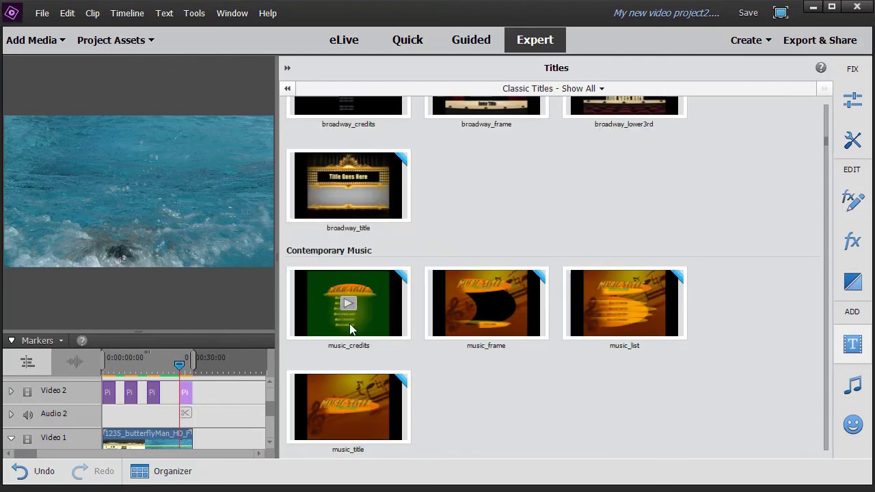